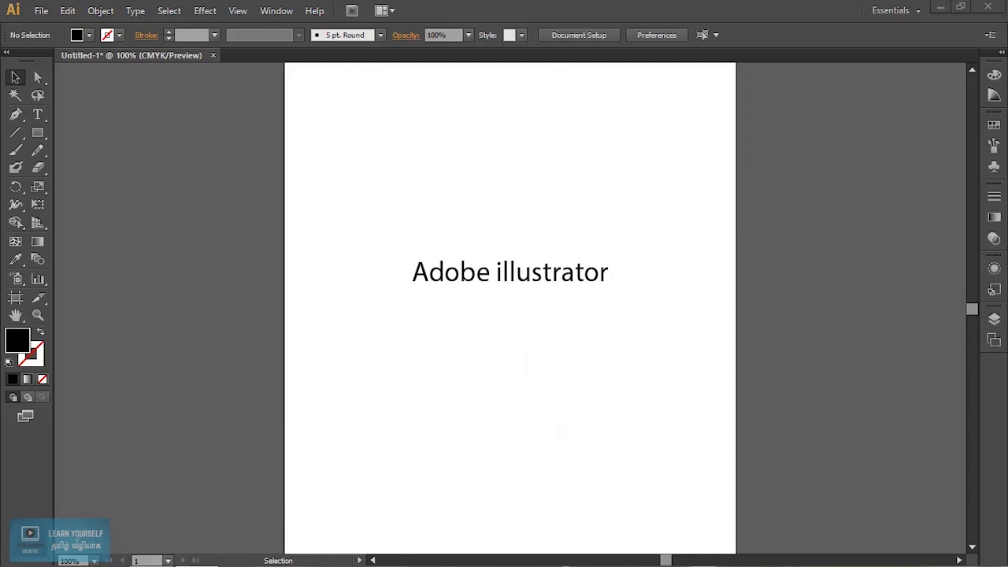
# Zoom the 'Adobe illustrator' text to 200% and scroll to recentre it
pyautogui.hotkey('ctrl', '+')
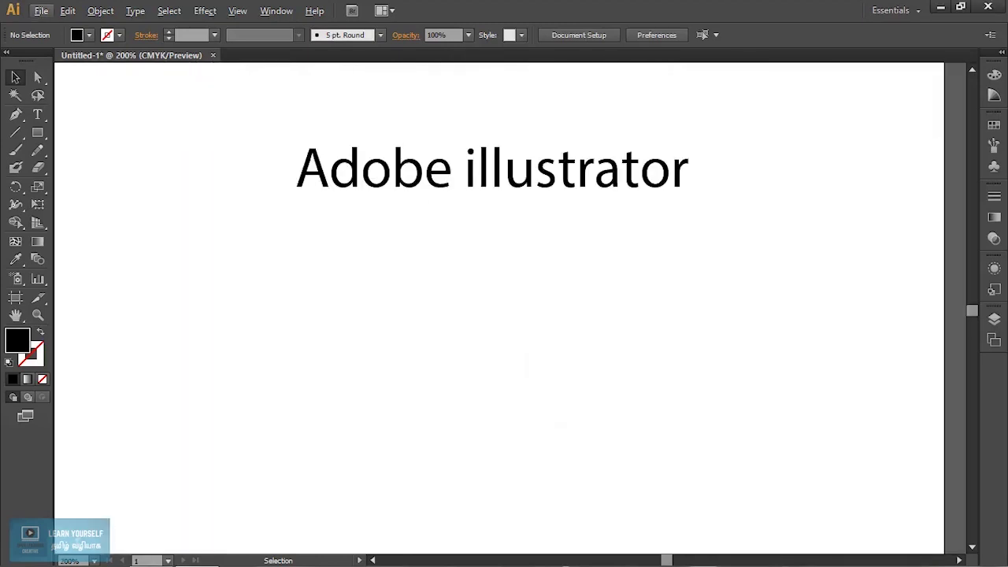
pyautogui.scroll(3, 500, 307)
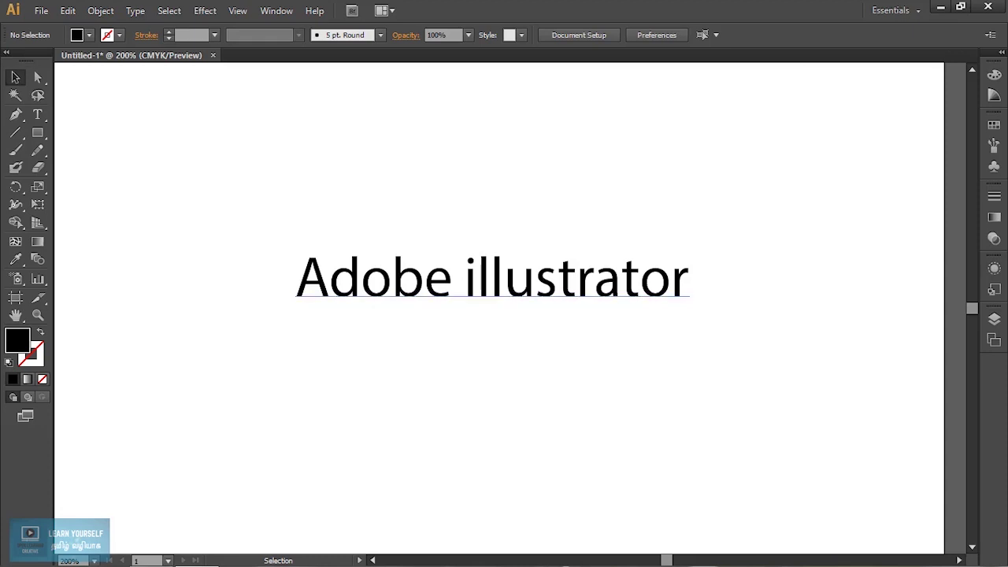
# Alt-scroll in to 6400% on the letter edges, then back out to 300%
pyautogui.scroll(4, 401, 333)
pyautogui.scroll(2, 401, 334)
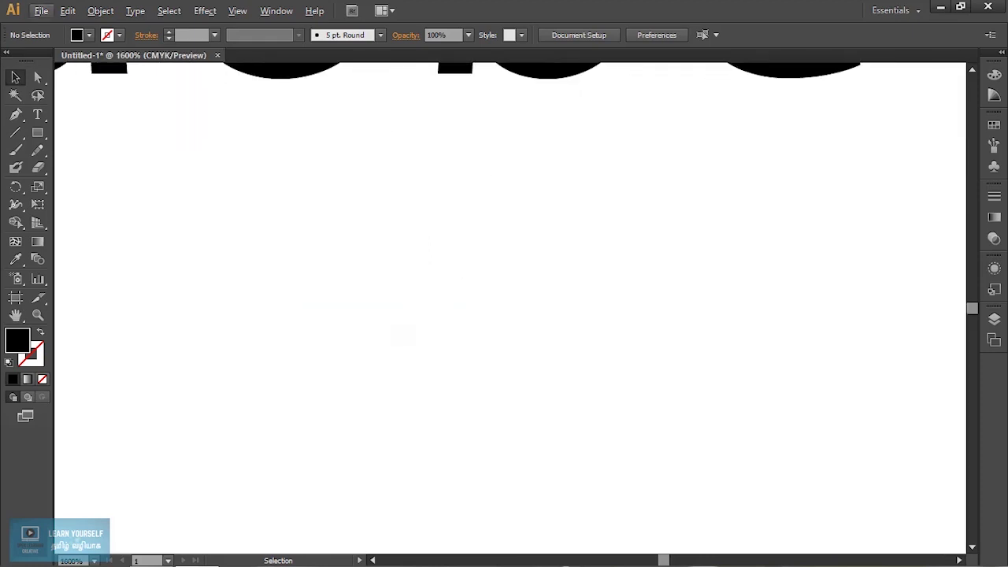
pyautogui.scroll(1, 401, 333)
pyautogui.scroll(1, 401, 333)
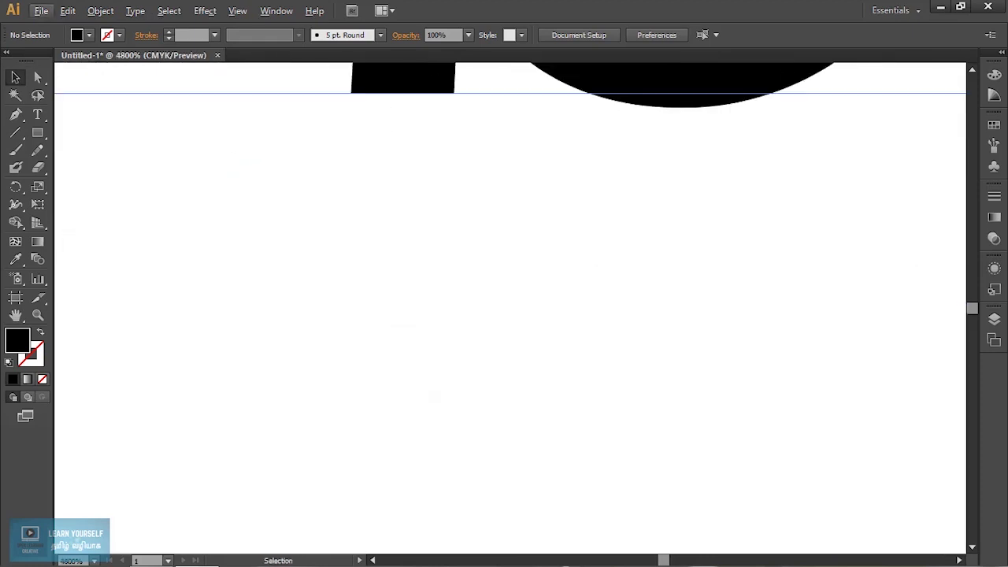
pyautogui.scroll(1, 401, 333)
pyautogui.scroll(1, 401, 333)
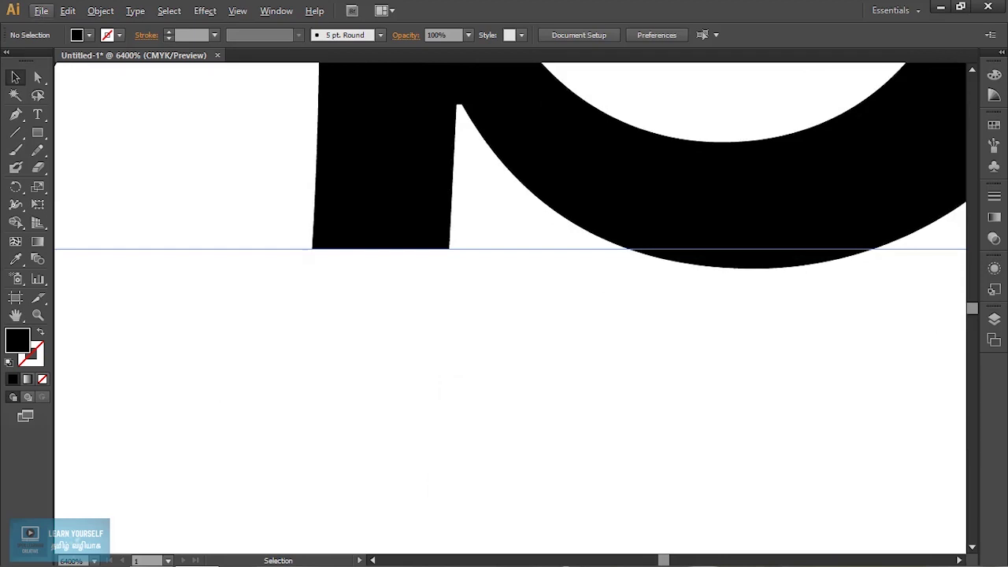
pyautogui.scroll(-2, 504, 307)
pyautogui.scroll(-3, 504, 307)
pyautogui.scroll(2, 504, 307)
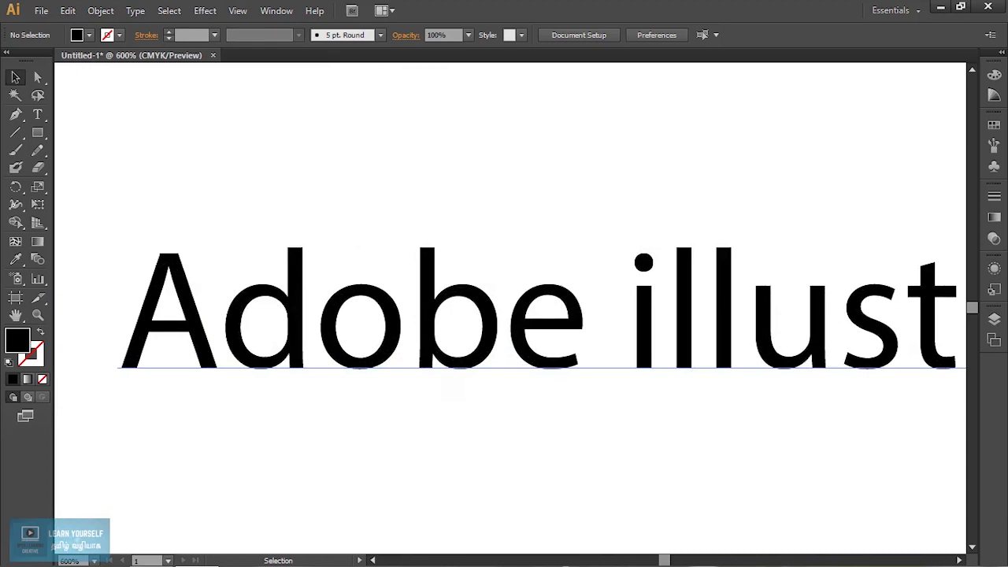
pyautogui.scroll(-1, 441, 379)
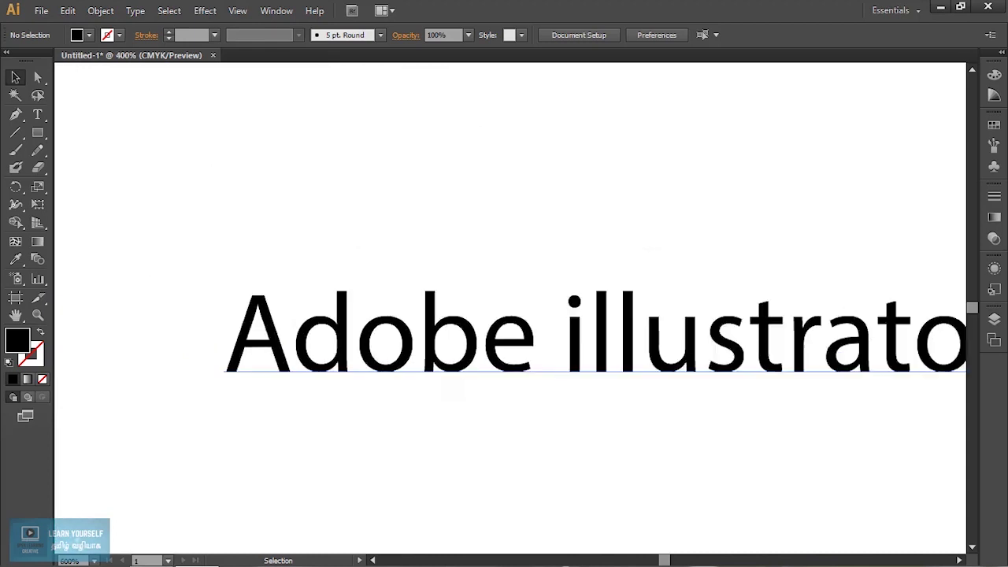
pyautogui.scroll(-1, 442, 379)
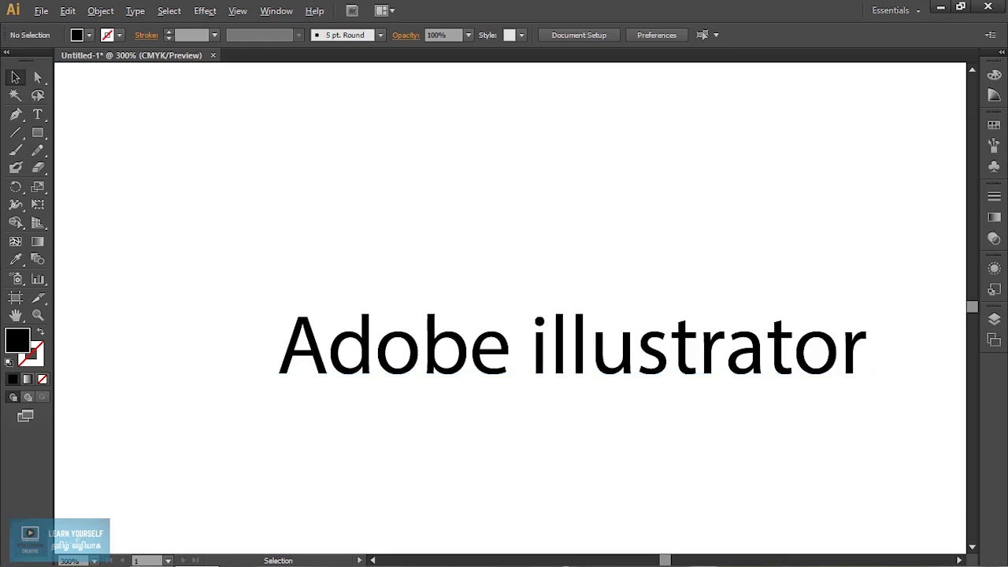
pyautogui.hotkey('ctrl', '+')
pyautogui.hotkey('ctrl', '+')
pyautogui.hotkey('ctrl', '-')
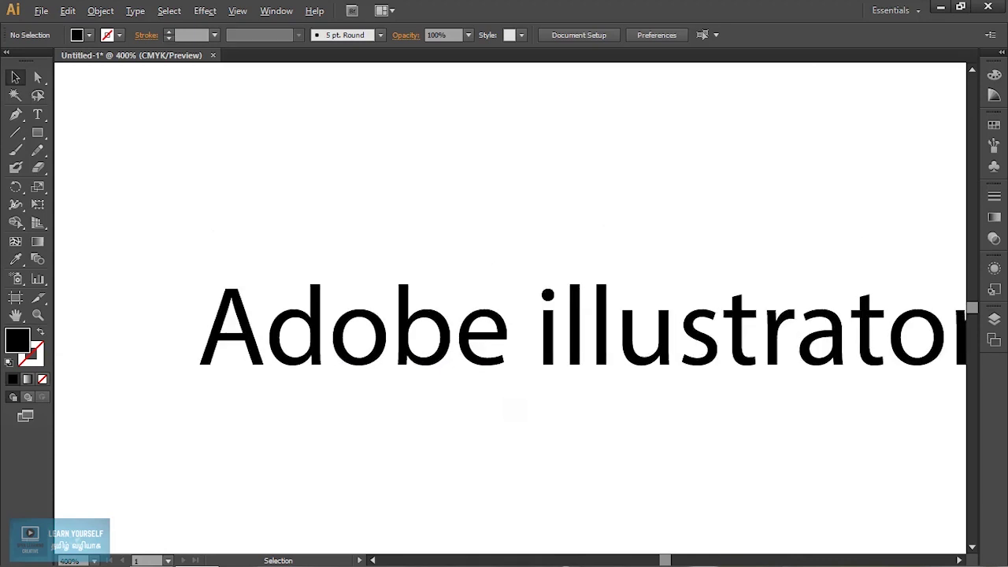
pyautogui.hotkey('ctrl', '+')
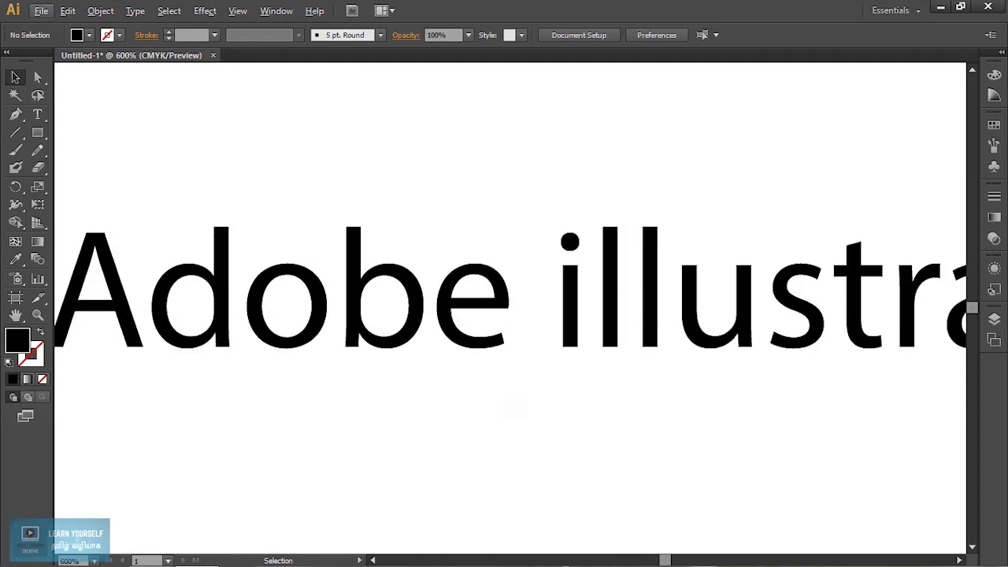
pyautogui.hotkey('ctrl', '-')
pyautogui.hotkey('ctrl', '-')
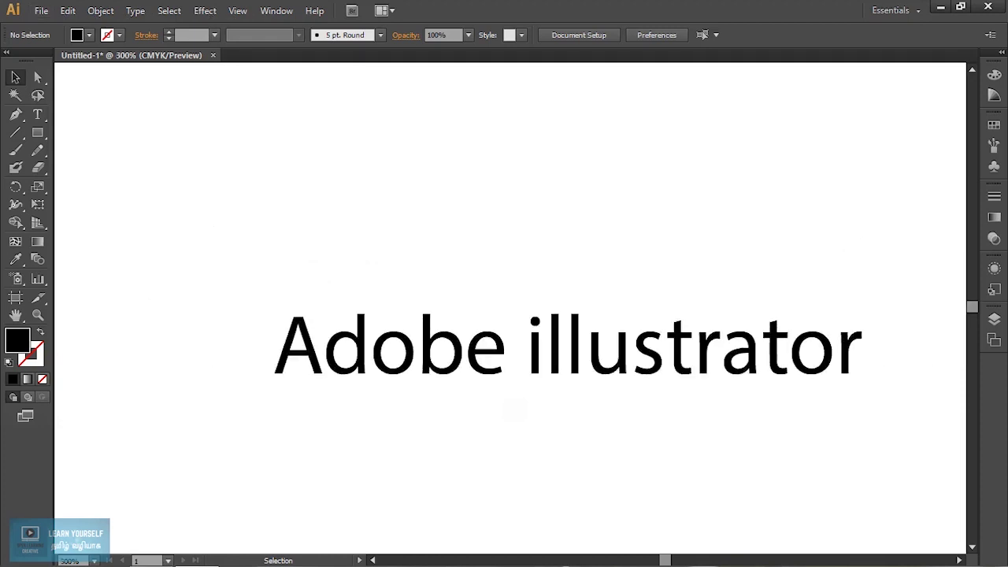
pyautogui.hotkey('ctrl', '+')
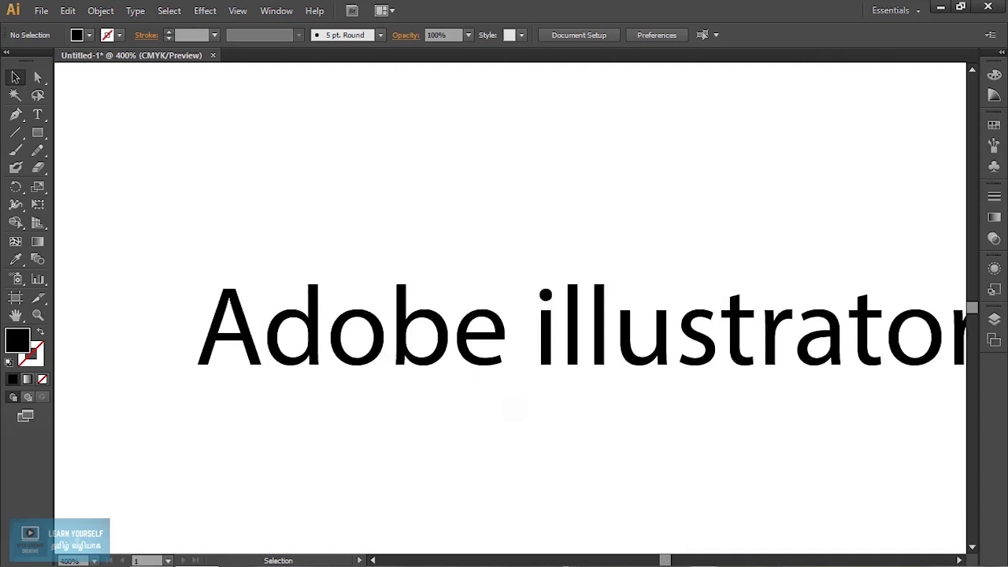
pyautogui.hotkey('ctrl', '-')
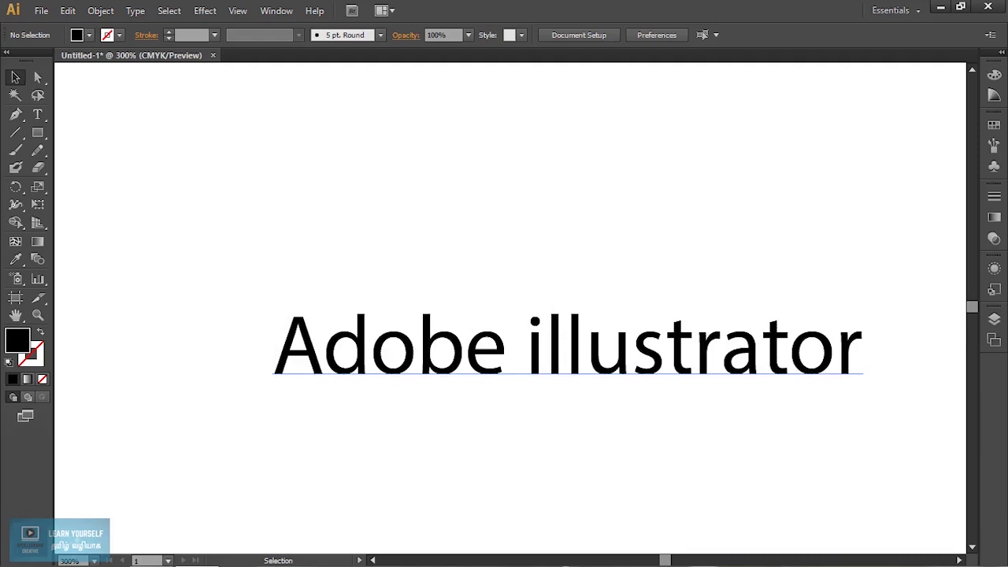
pyautogui.hotkey('ctrl', '+')
pyautogui.hotkey('ctrl', '-')
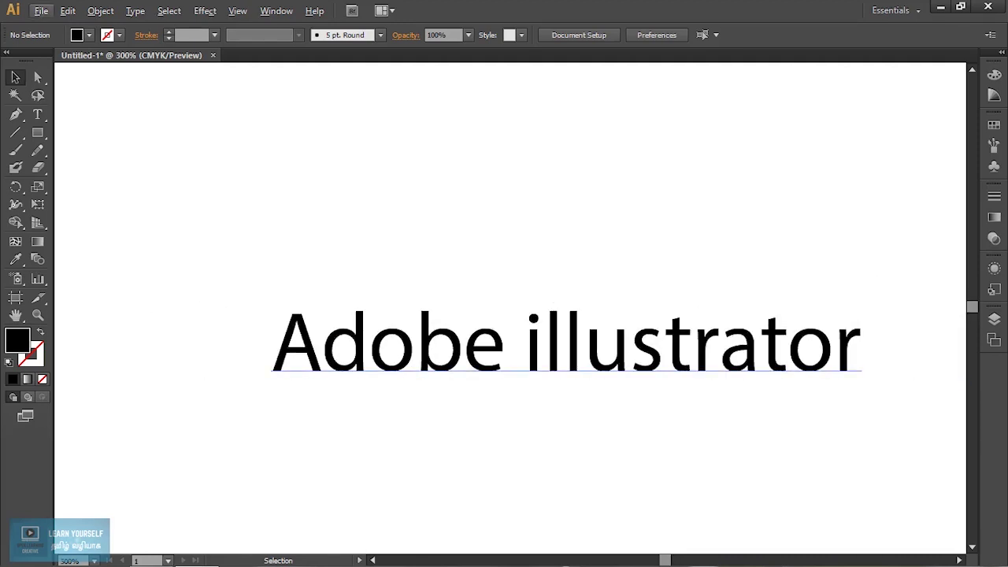
# Begin a new Print-profile document, then cancel the New Document setup
pyautogui.click(46, 13)
pyautogui.click(60, 29)
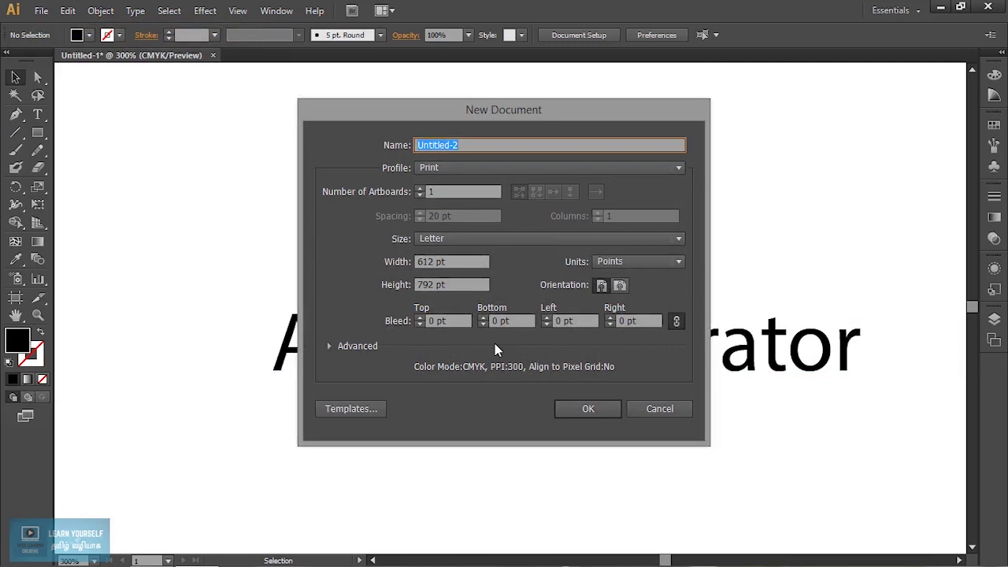
pyautogui.click(471, 168)
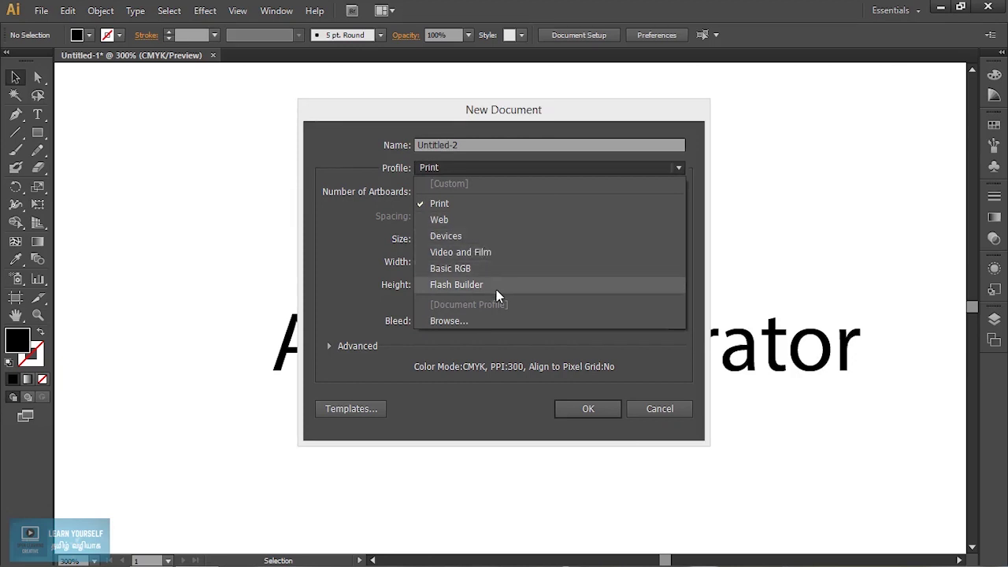
pyautogui.click(495, 203)
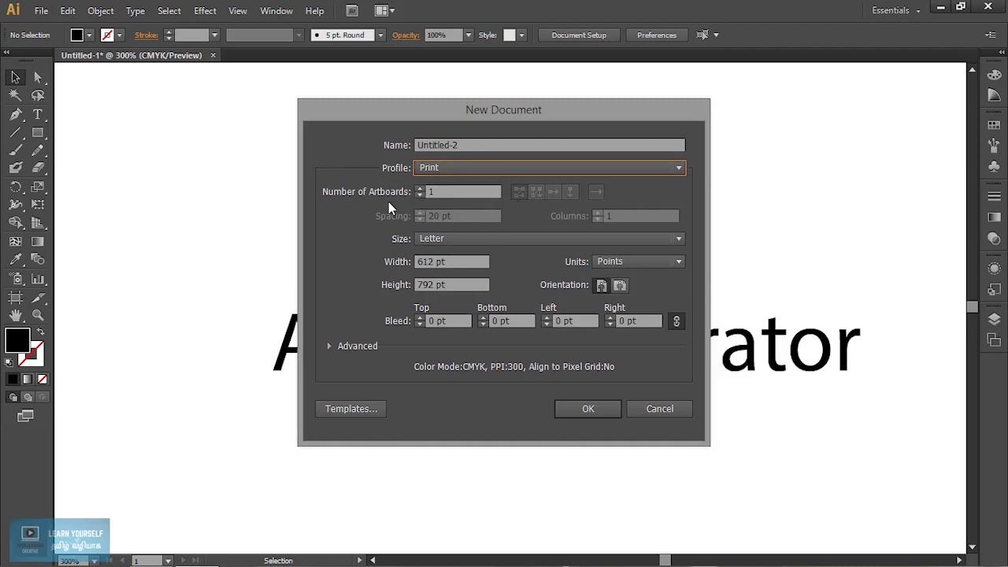
pyautogui.press('alt')
pyautogui.click(661, 409)
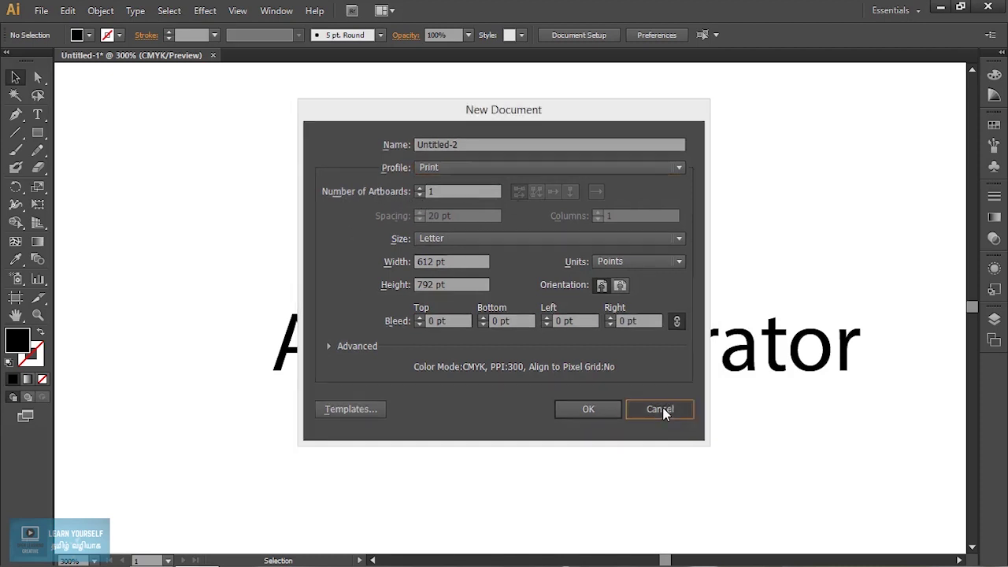
# Zoom out to 33.33%, centre the page, and start a new document again
pyautogui.hotkey('ctrl', '-')
pyautogui.hotkey('ctrl', '-')
pyautogui.hotkey('ctrl', '-')
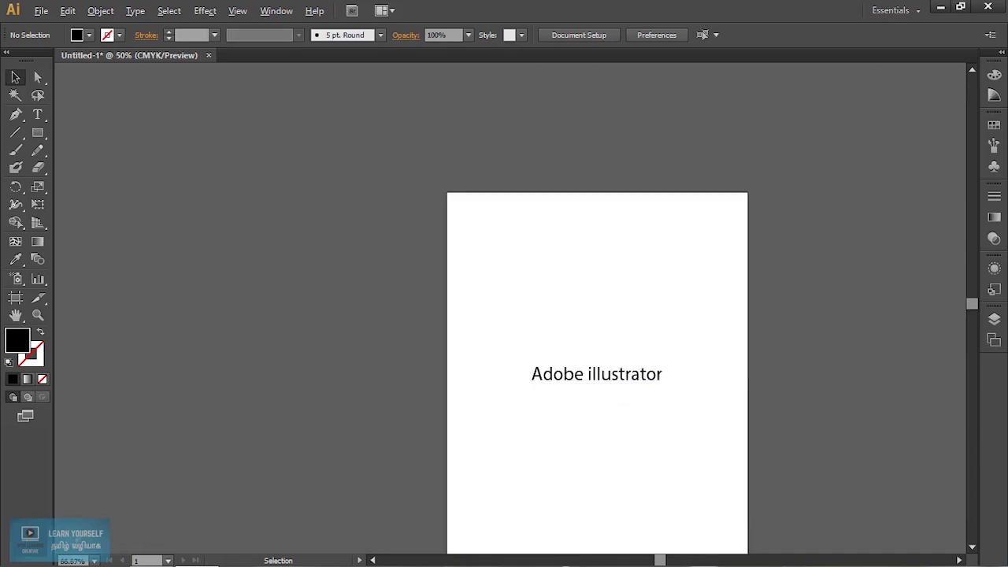
pyautogui.hotkey('ctrl', '-')
pyautogui.moveTo(597, 368); pyautogui.dragTo(448, 293)
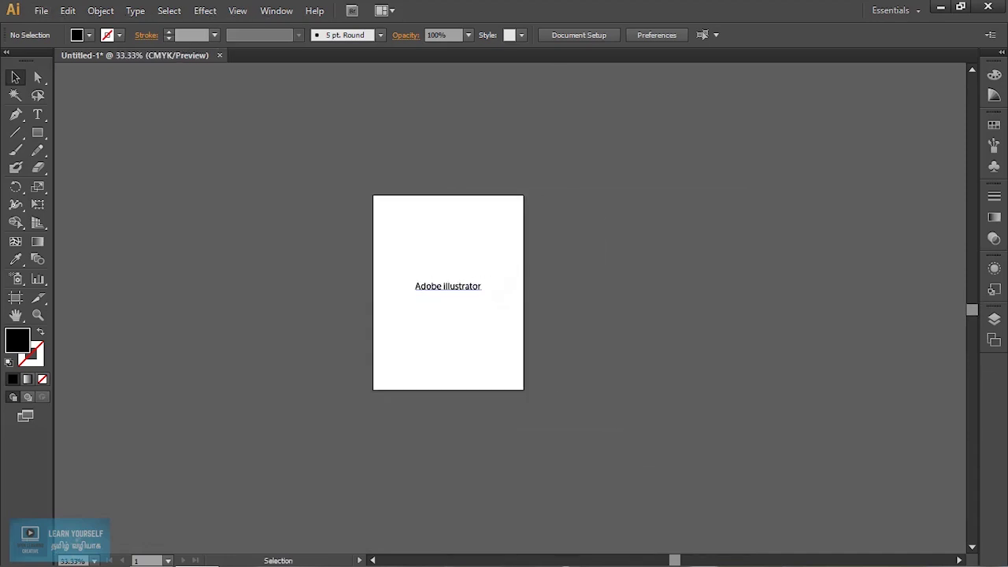
pyautogui.click(41, 11)
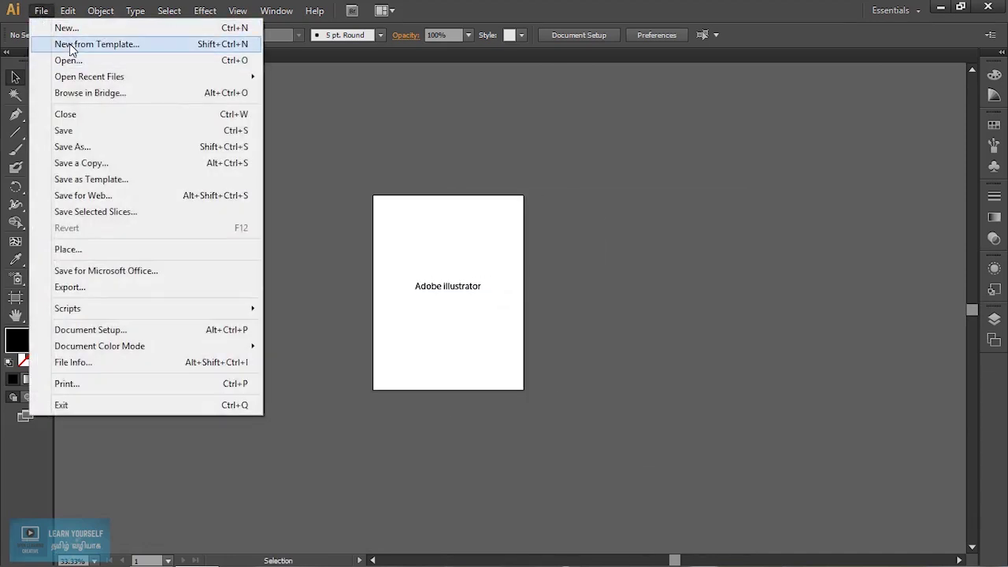
pyautogui.click(63, 28)
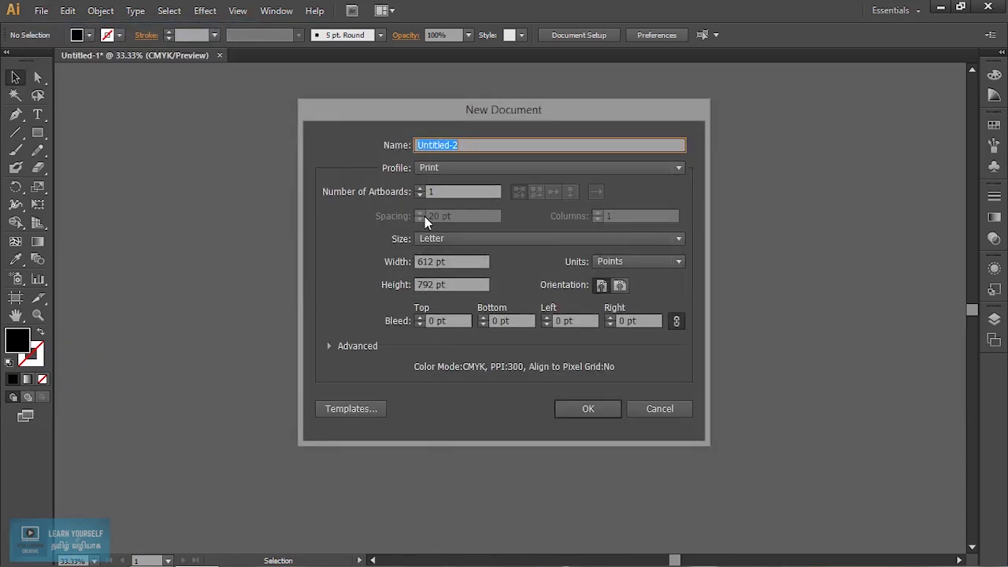
# Specify 2 artboards at A4 landscape (841.89 × 595.28 pt) for the new document
pyautogui.click(419, 188)
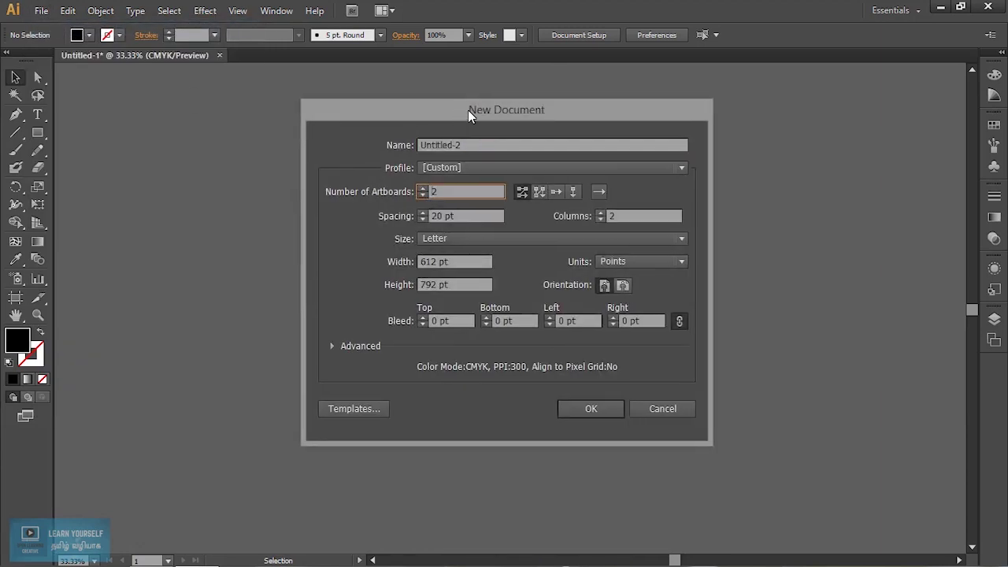
pyautogui.moveTo(457, 109); pyautogui.dragTo(690, 134)
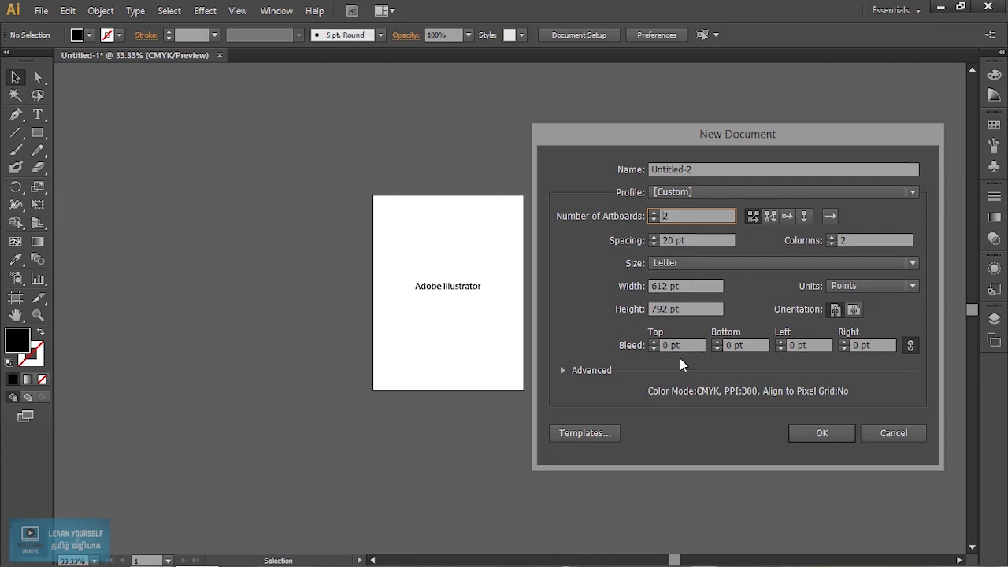
pyautogui.click(692, 262)
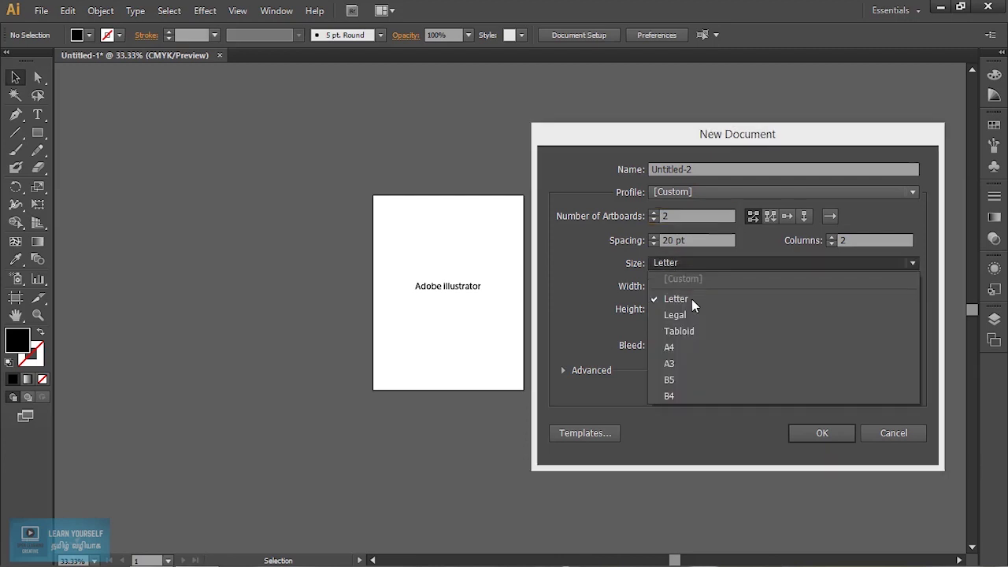
pyautogui.click(691, 349)
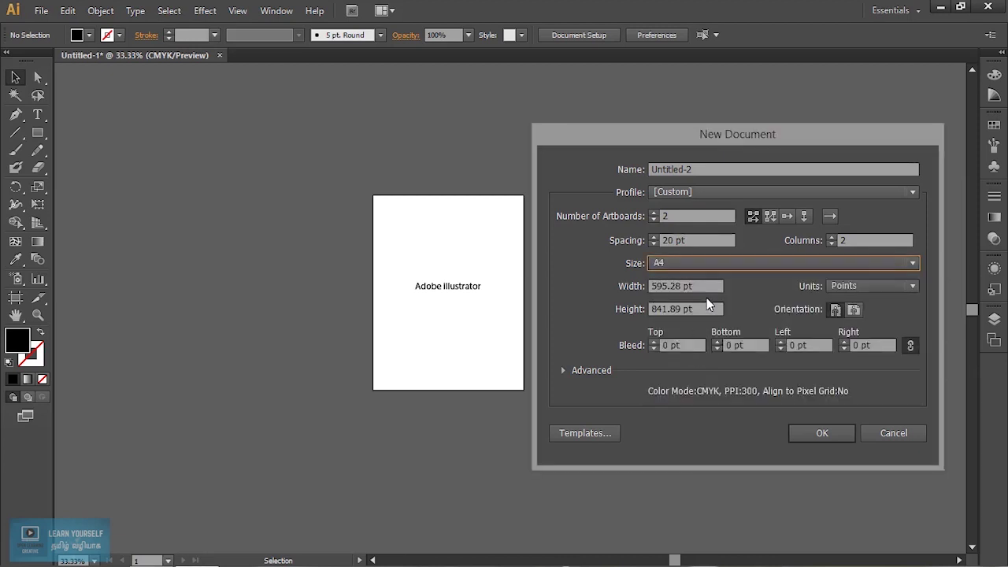
pyautogui.click(854, 311)
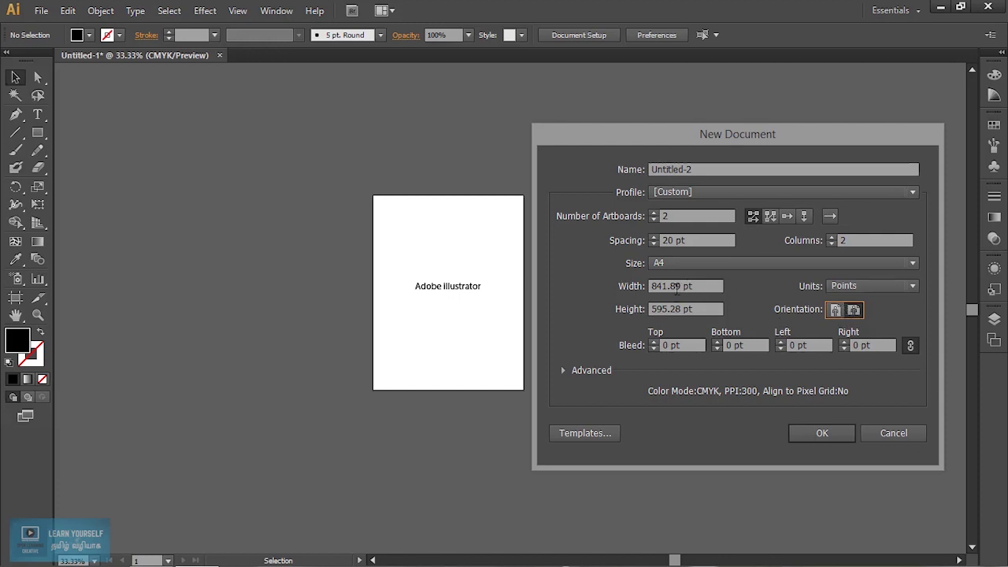
# Set units to inches and a 0.125 in bleed on all sides, then create it
pyautogui.click(870, 290)
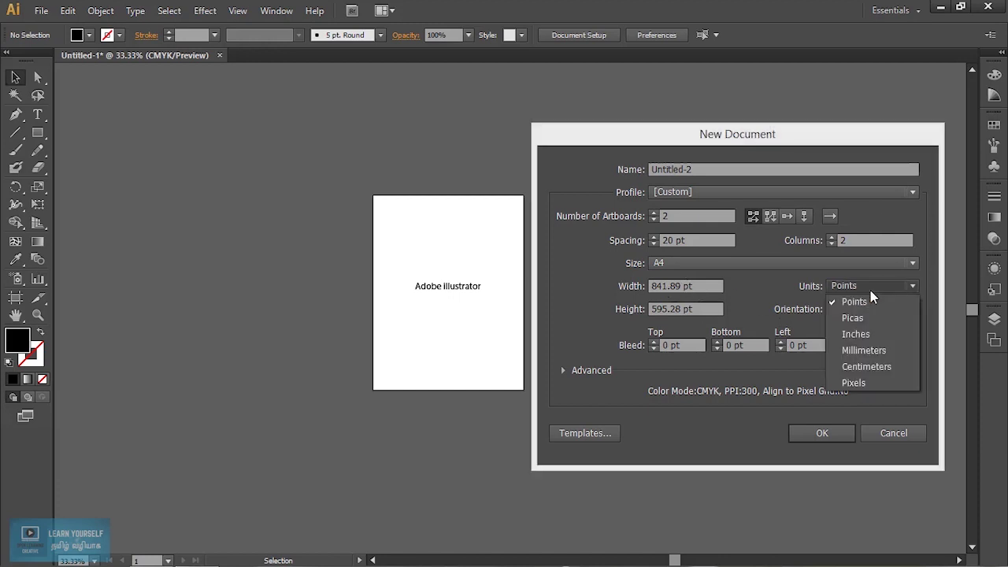
pyautogui.click(867, 335)
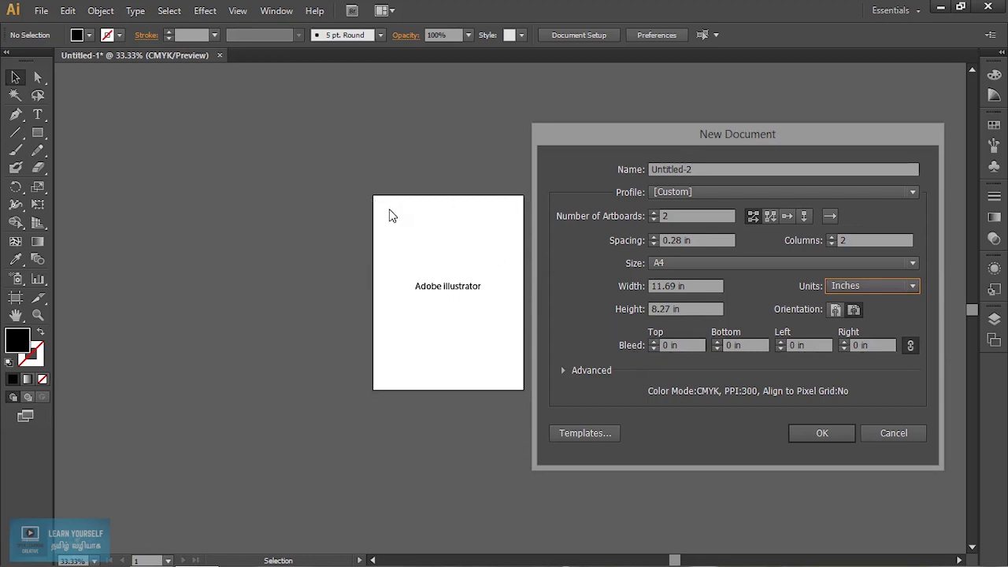
pyautogui.click(654, 343)
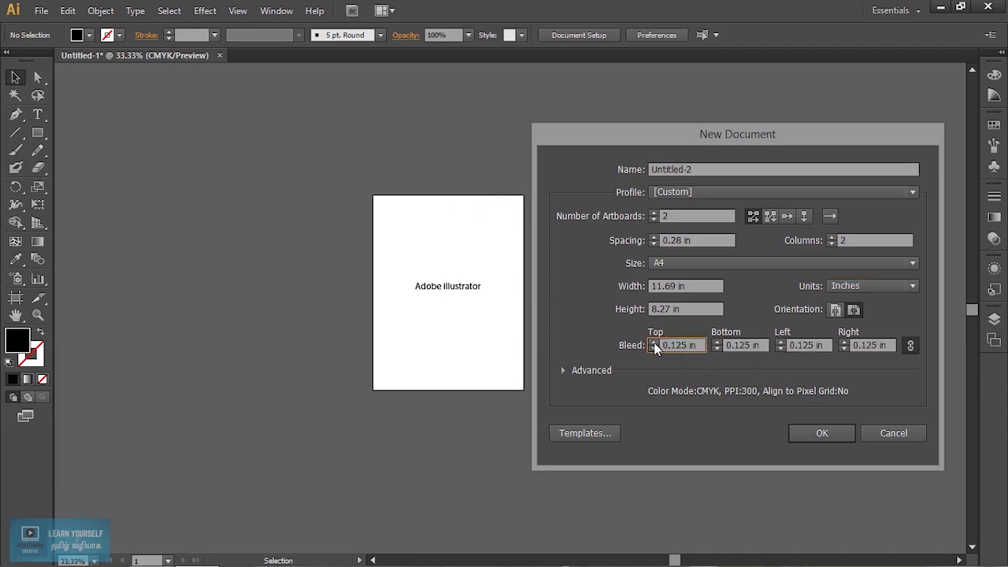
pyautogui.click(804, 440)
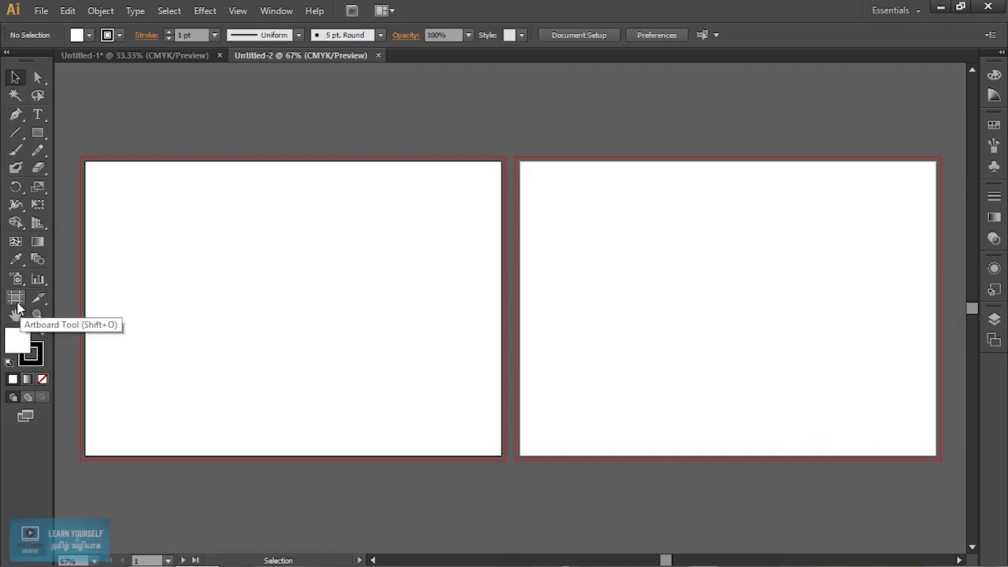
# Enter artboard editing with the Artboard Tool and select Artboard 2 (11.69 × 8.27 in)
pyautogui.click(16, 304)
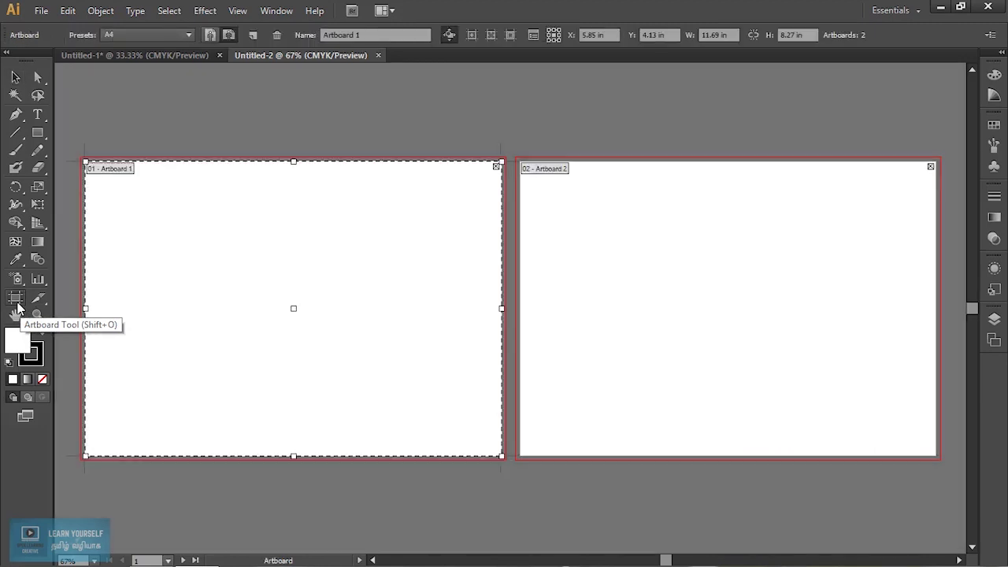
pyautogui.click(612, 308)
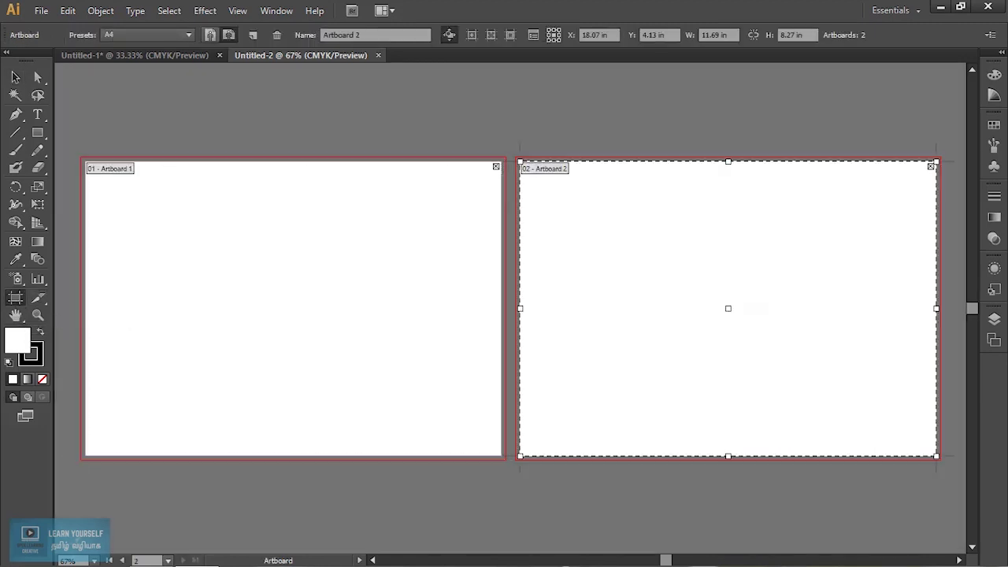